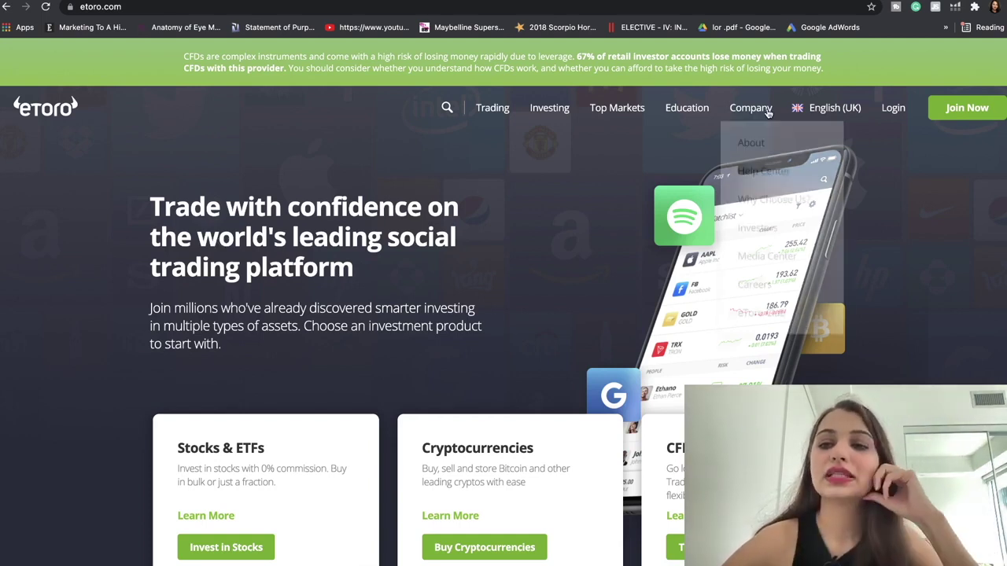
Step: Start the account sign-up, view the empty portfolio, and bring up the community news feed
{"action": "left_click", "coordinate": [947, 110]}
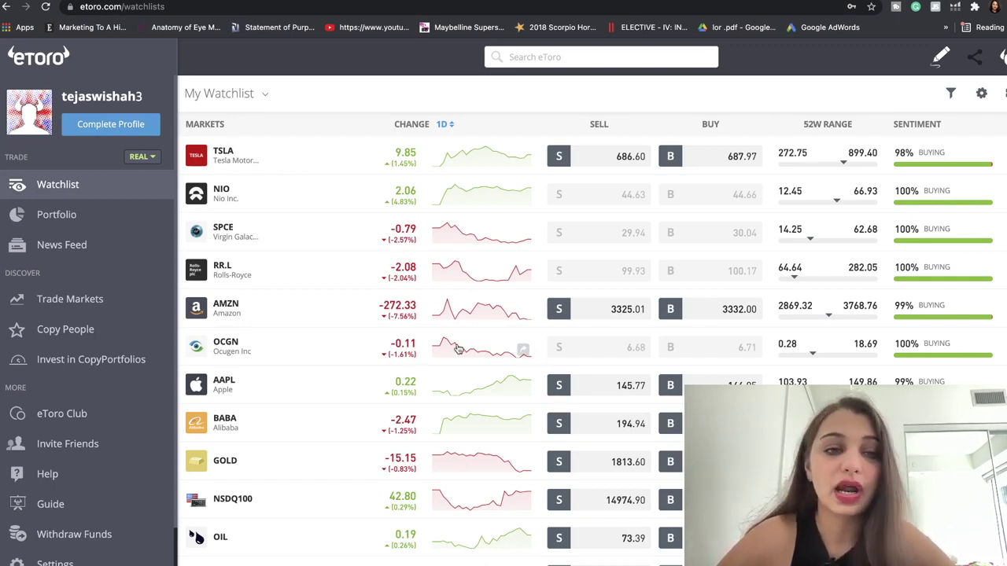
{"action": "left_click", "coordinate": [62, 218]}
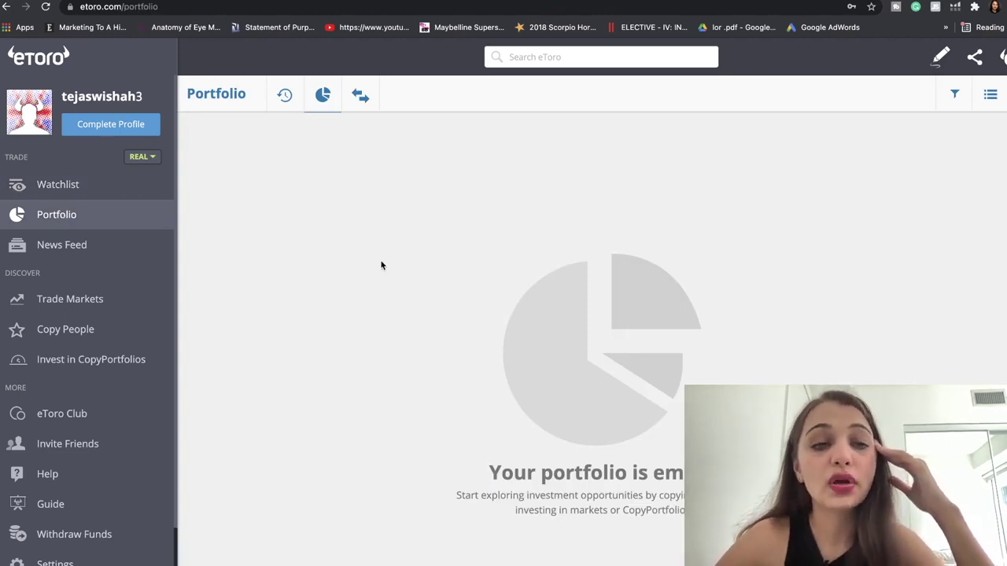
{"action": "left_click", "coordinate": [60, 250]}
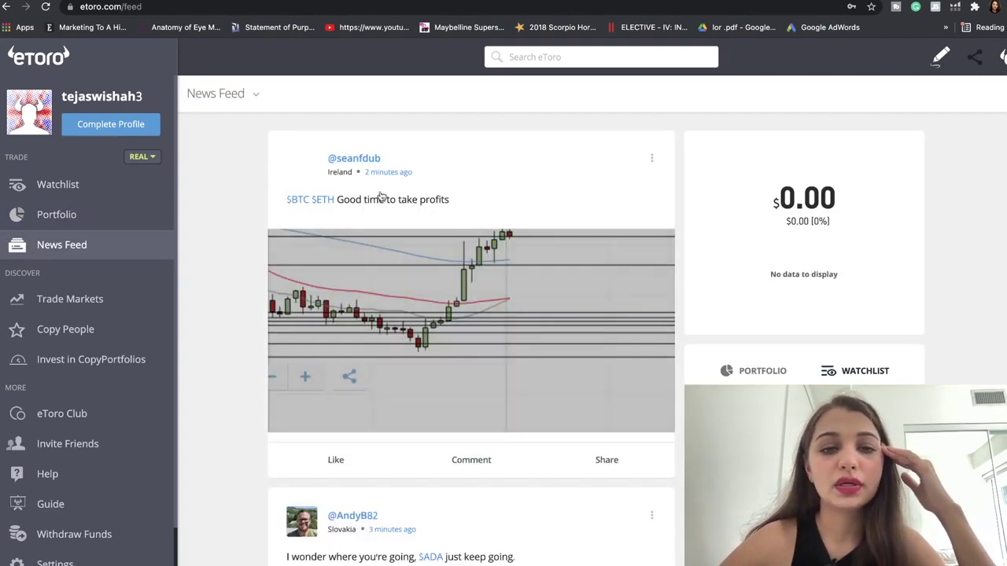
Step: Scroll through the news feed posts, then browse the markets discovery page
{"action": "scroll", "coordinate": [326, 194], "scroll_direction": "down", "scroll_amount": 1}
{"action": "scroll", "coordinate": [327, 193], "scroll_direction": "down", "scroll_amount": 4}
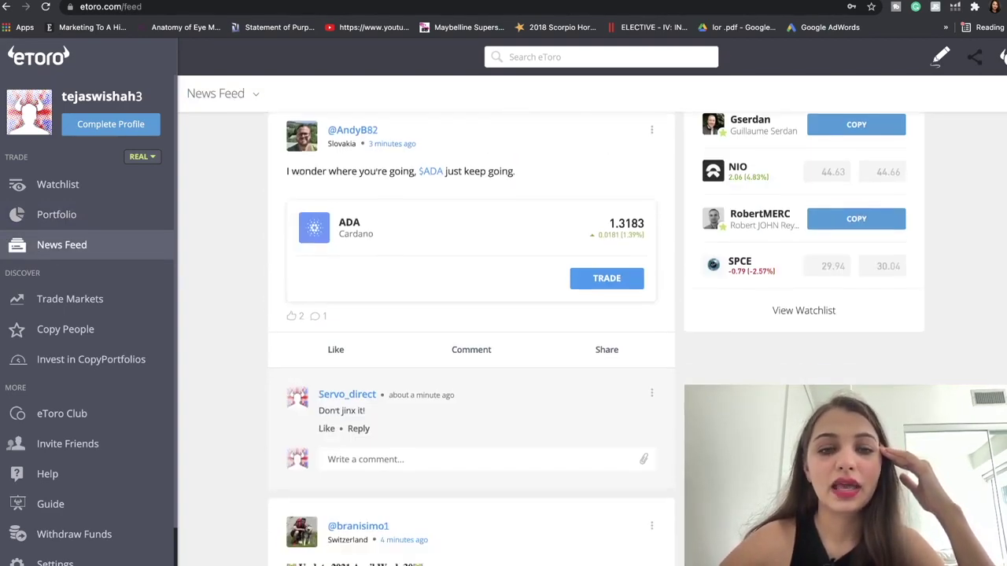
{"action": "scroll", "coordinate": [327, 193], "scroll_direction": "down", "scroll_amount": 3}
{"action": "scroll", "coordinate": [471, 338], "scroll_direction": "down", "scroll_amount": 2}
{"action": "scroll", "coordinate": [370, 202], "scroll_direction": "down", "scroll_amount": 3}
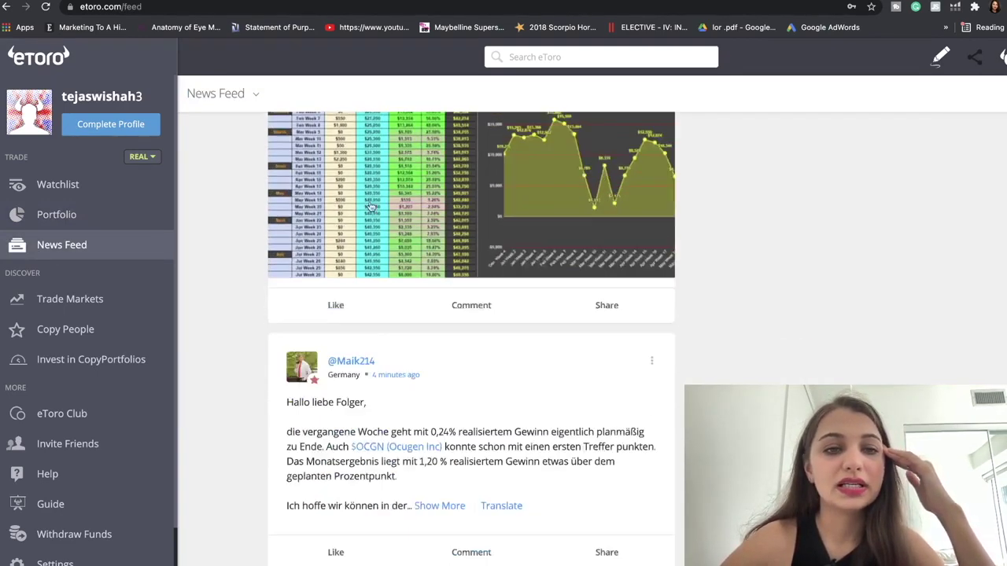
{"action": "scroll", "coordinate": [370, 205], "scroll_direction": "down", "scroll_amount": 2}
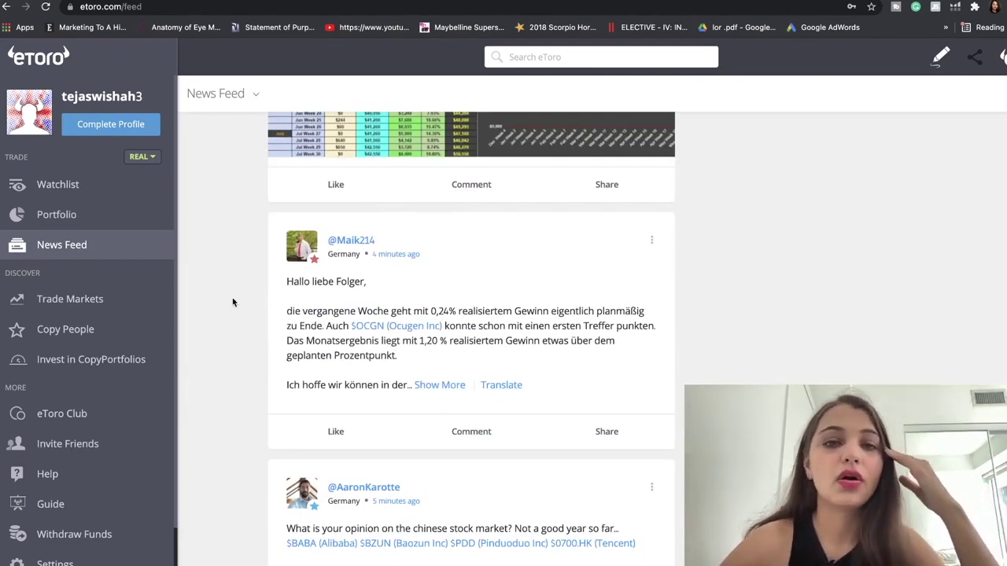
{"action": "left_click", "coordinate": [70, 299]}
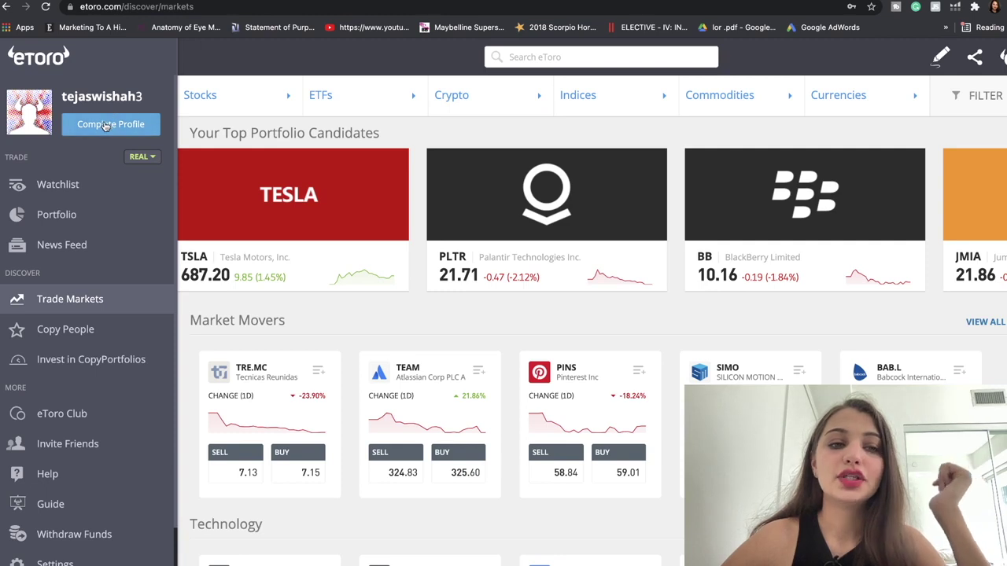
Step: Switch from REAL to Virtual Portfolio practice money and view the empty virtual portfolio
{"action": "left_click", "coordinate": [151, 158]}
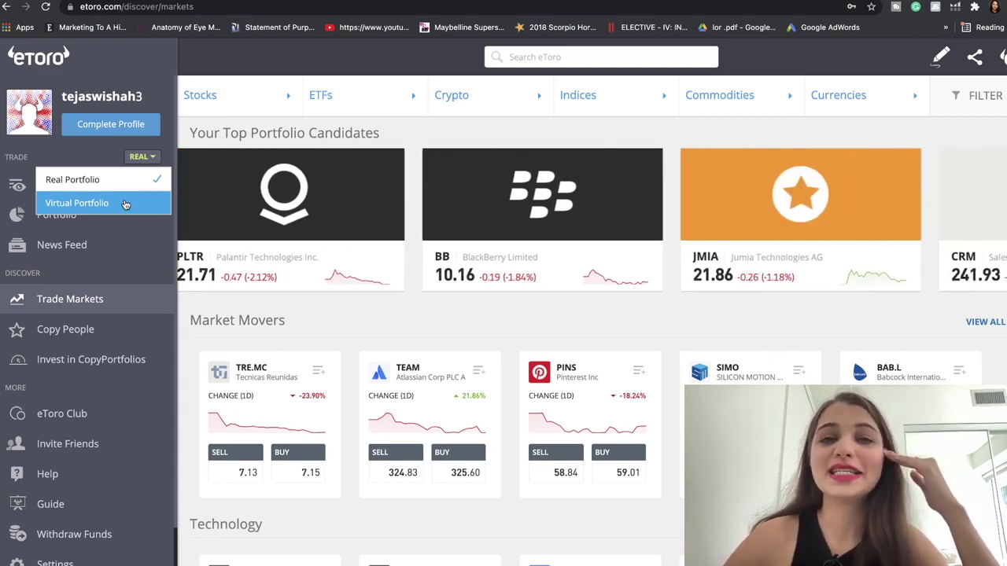
{"action": "left_click", "coordinate": [75, 205]}
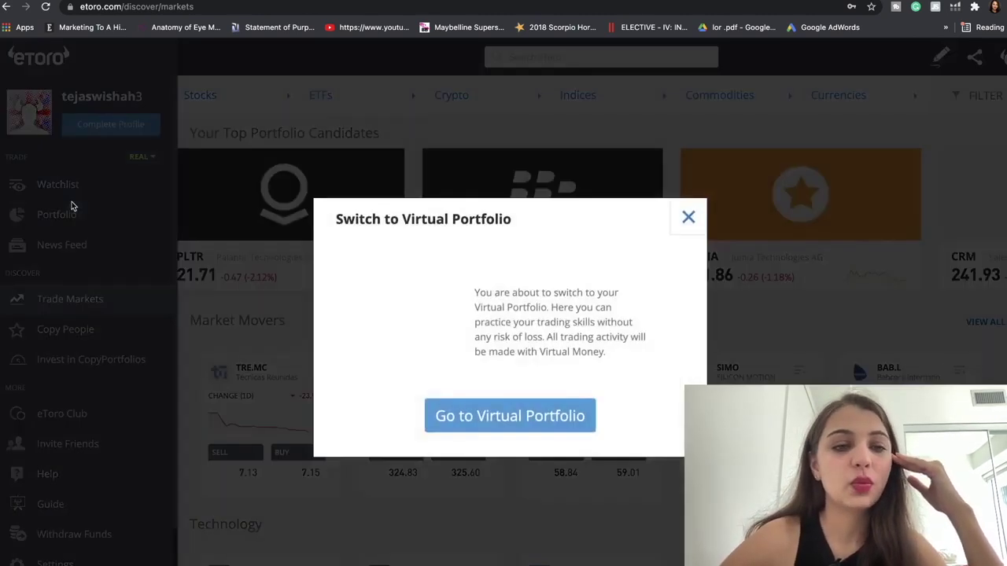
{"action": "left_click", "coordinate": [481, 417]}
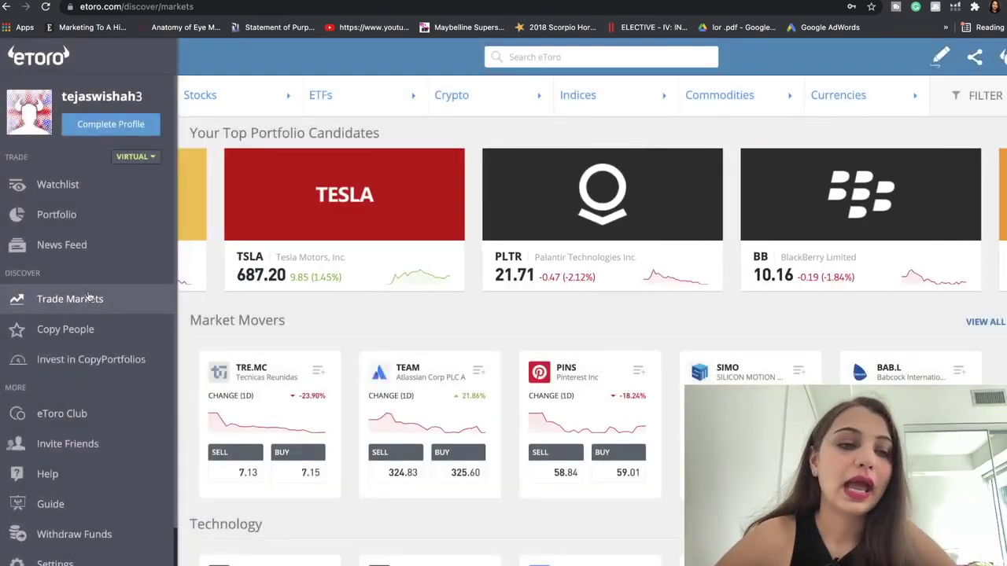
{"action": "left_click", "coordinate": [50, 227]}
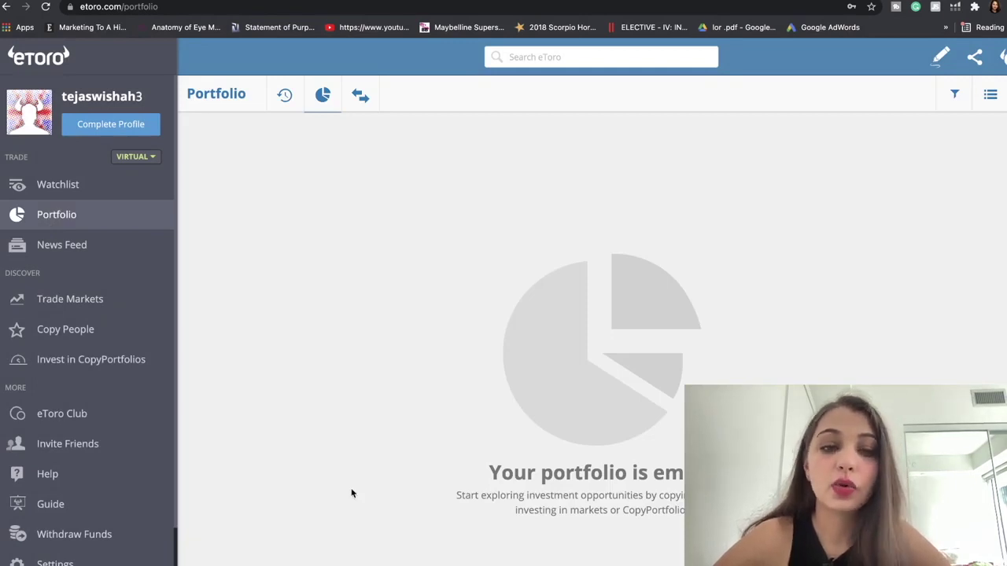
Step: Go through the Your Profile form, hit the required-address warning, and close the address form
{"action": "left_click", "coordinate": [90, 128]}
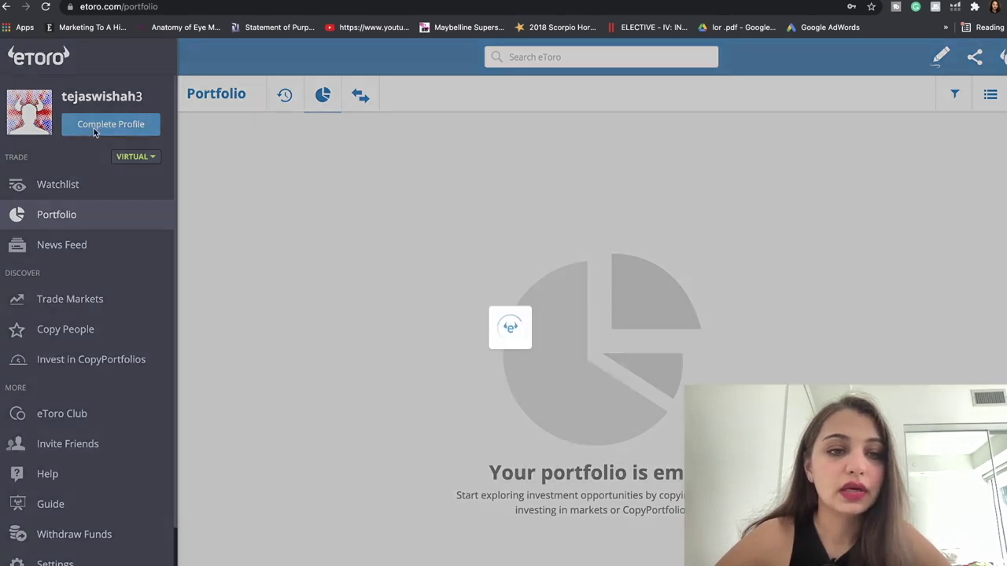
{"action": "left_click", "coordinate": [477, 468]}
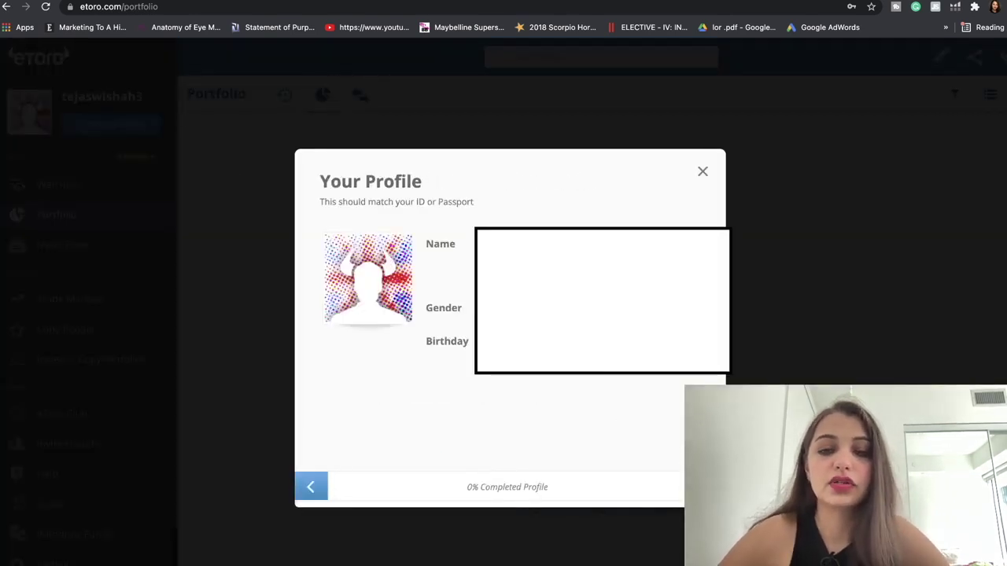
{"action": "left_click", "coordinate": [614, 181]}
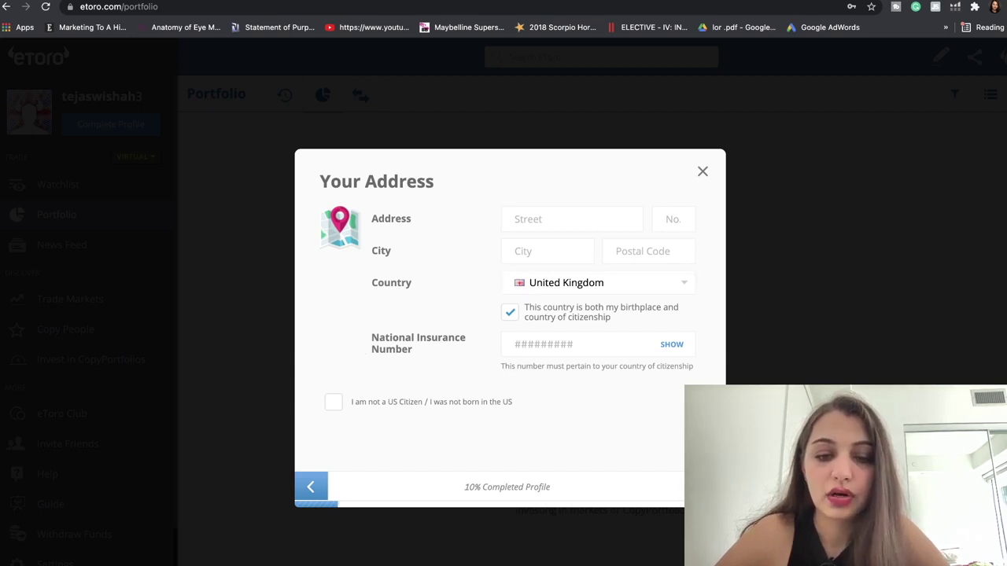
{"action": "left_click", "coordinate": [704, 486]}
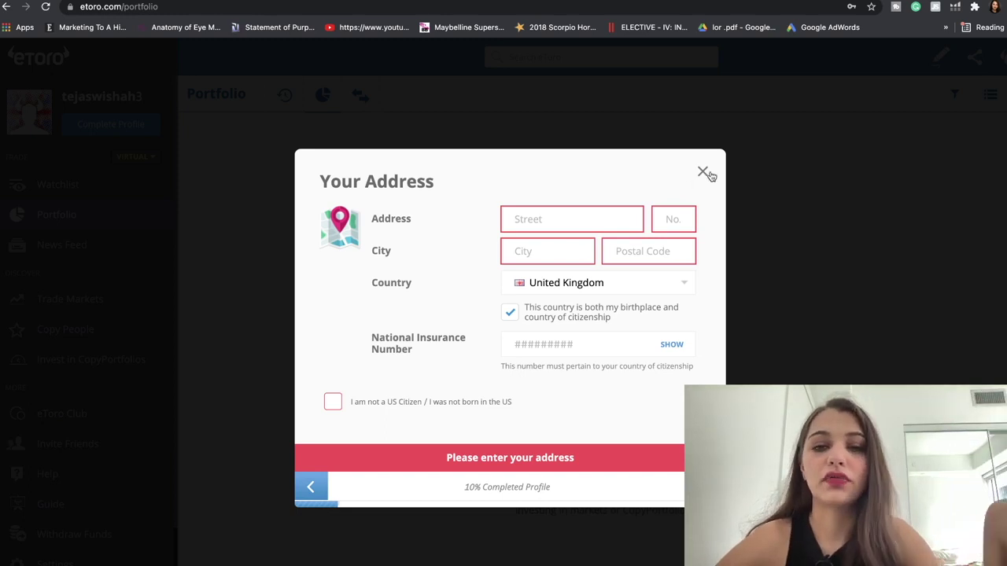
{"action": "left_click", "coordinate": [704, 173]}
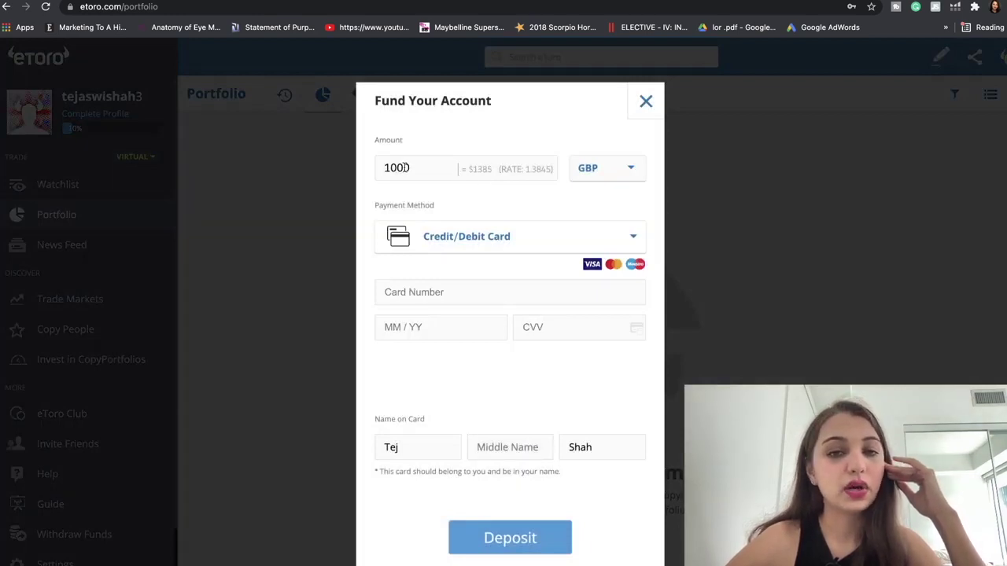
Step: Change the 1,000 deposit's currency from GBP to USD in Fund Your Account
{"action": "left_click_drag", "start_coordinate": [383, 172], "coordinate": [412, 174]}
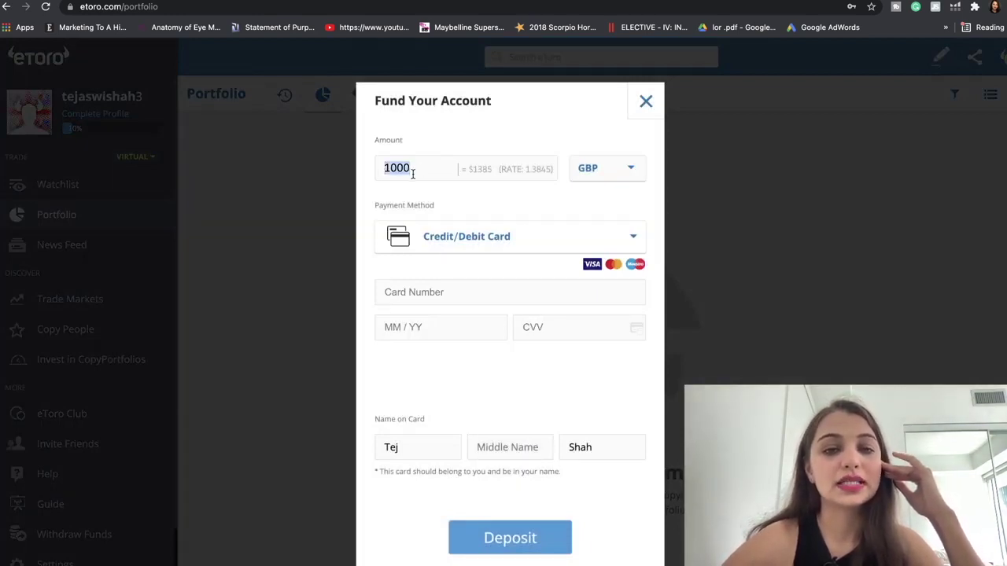
{"action": "left_click", "coordinate": [613, 167]}
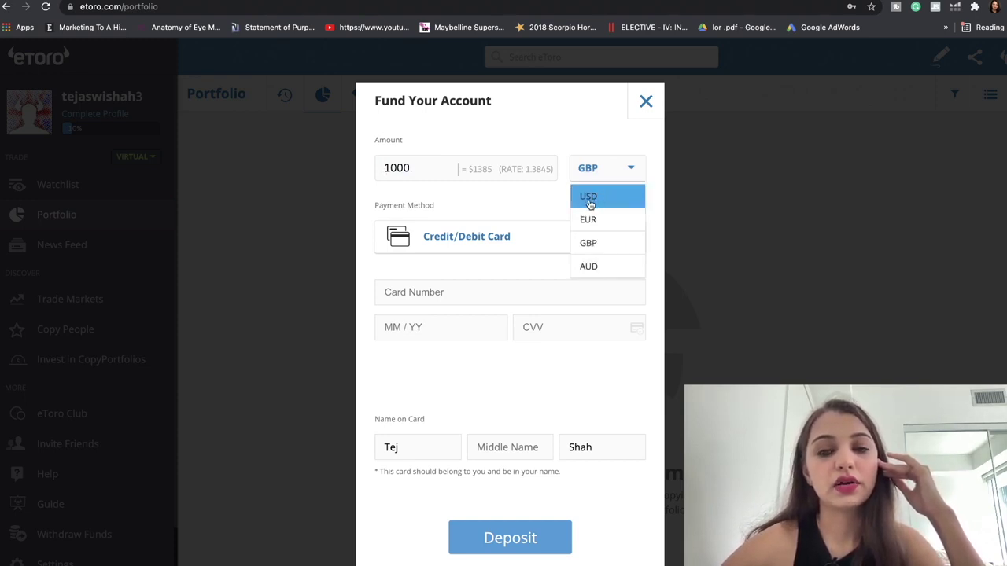
{"action": "left_click", "coordinate": [589, 197]}
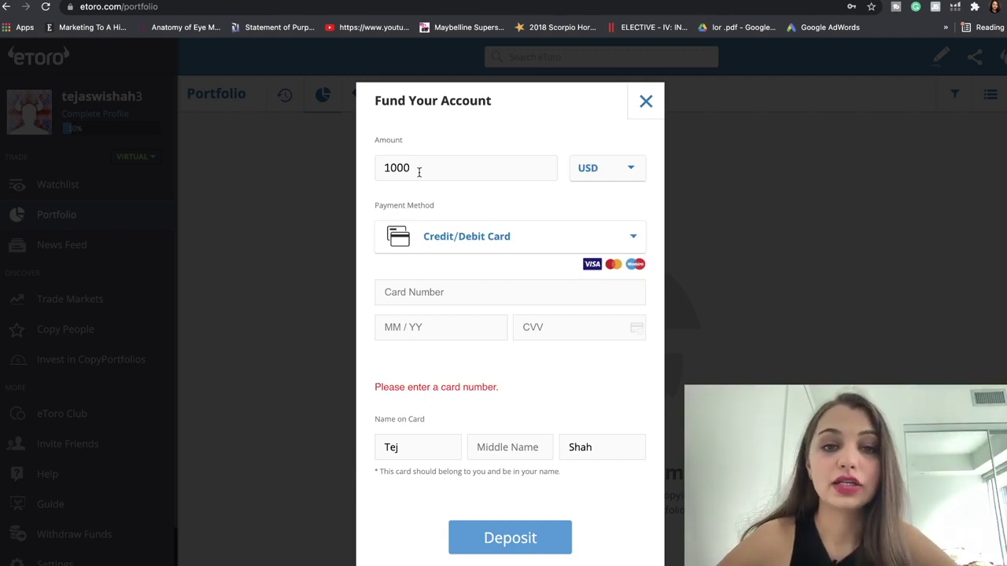
{"action": "left_click", "coordinate": [596, 167]}
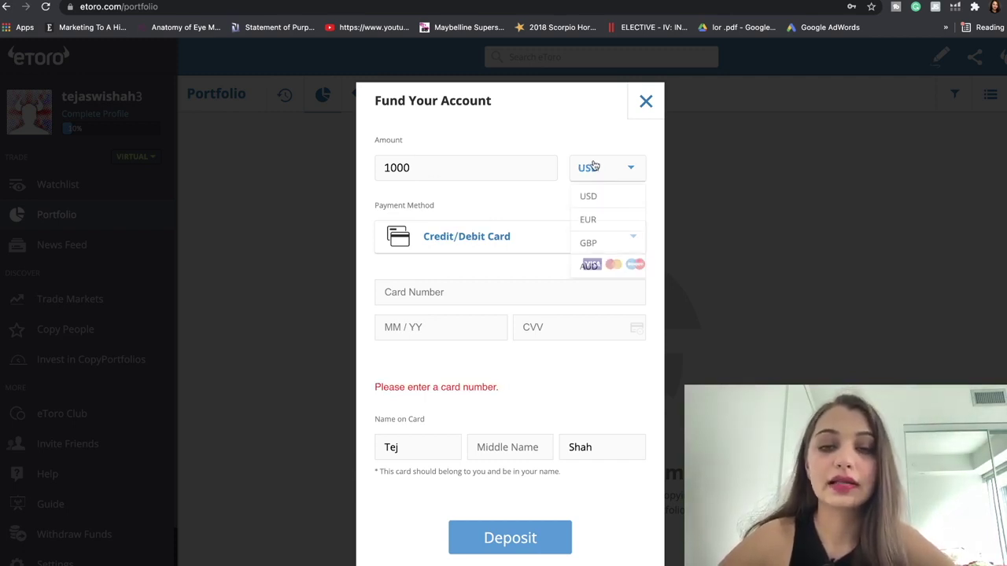
{"action": "left_click", "coordinate": [591, 203]}
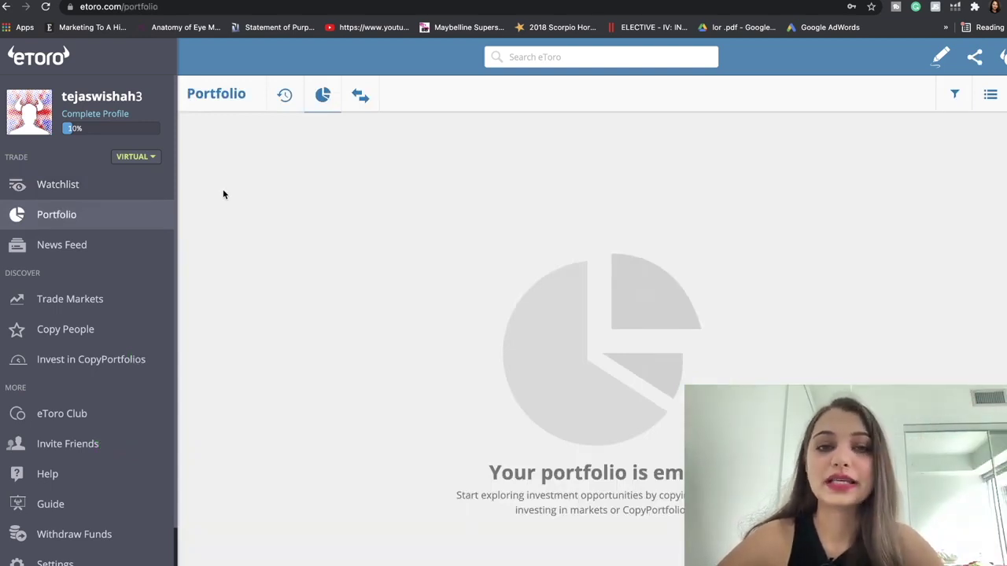
Step: Browse Trade Markets and open Tesla's market page
{"action": "left_click", "coordinate": [69, 300]}
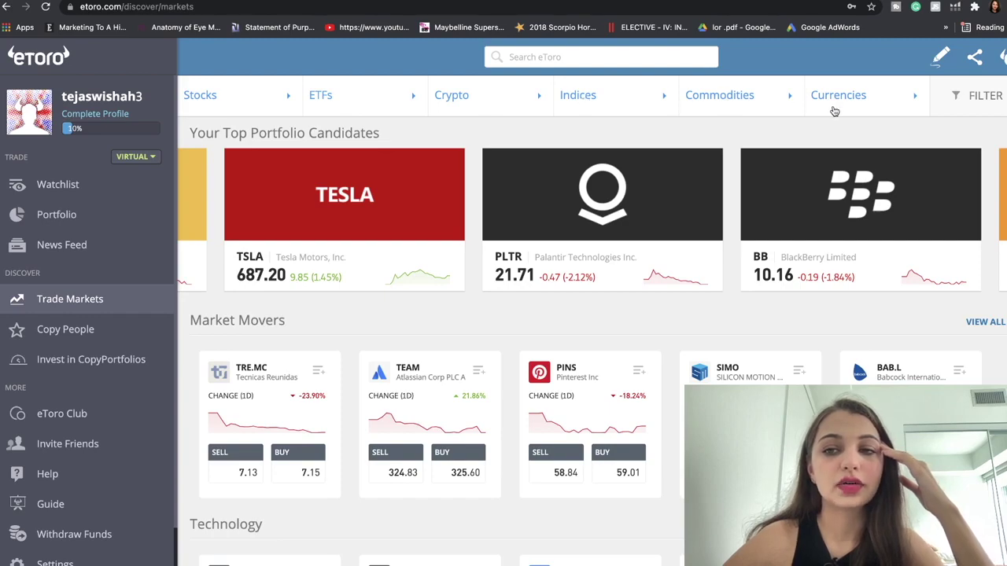
{"action": "scroll", "coordinate": [590, 284], "scroll_direction": "down", "scroll_amount": 4}
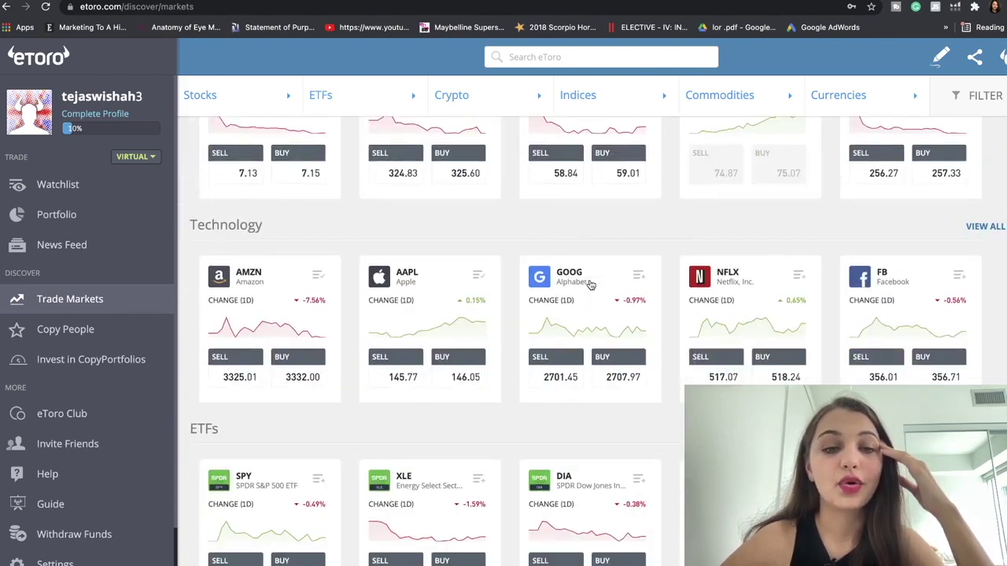
{"action": "scroll", "coordinate": [591, 285], "scroll_direction": "down", "scroll_amount": 7}
{"action": "scroll", "coordinate": [472, 252], "scroll_direction": "up", "scroll_amount": 11}
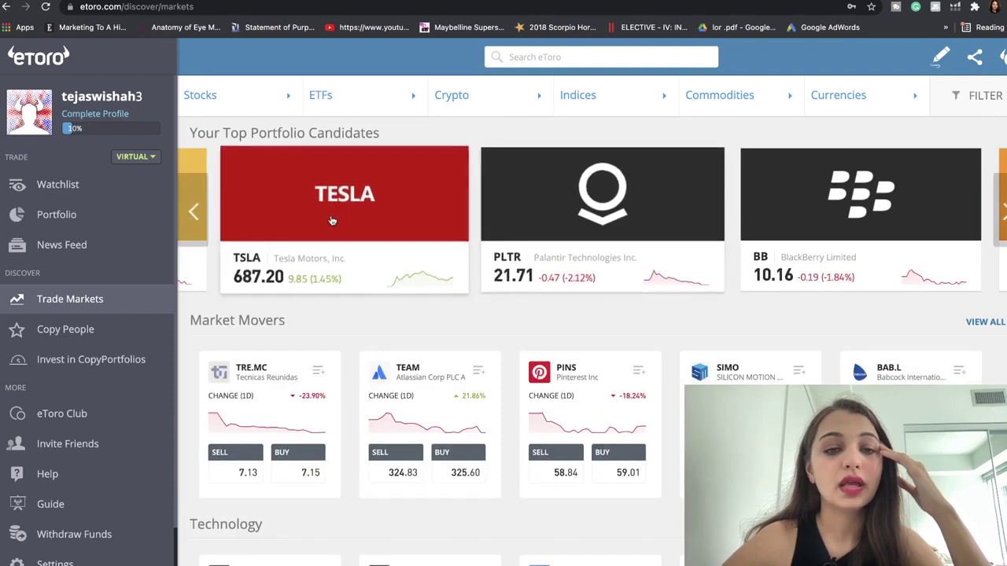
{"action": "left_click", "coordinate": [375, 206]}
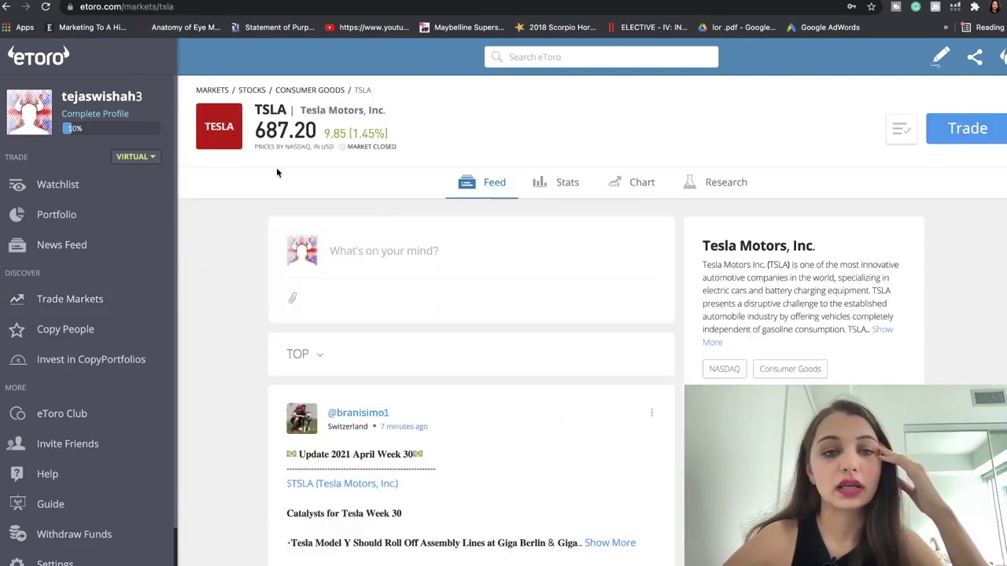
Step: Review Tesla's key statistics and its candlestick price chart
{"action": "left_click", "coordinate": [558, 184]}
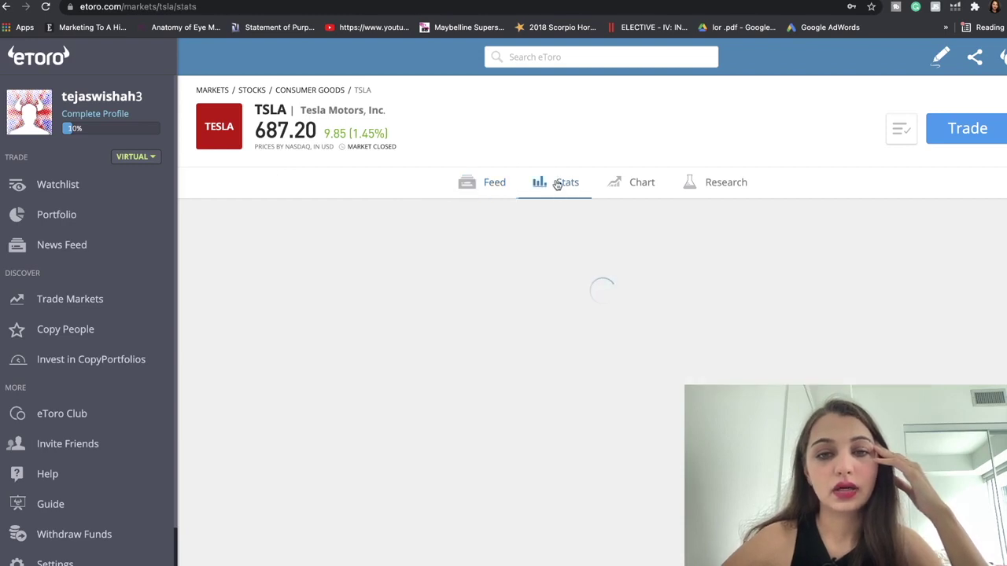
{"action": "scroll", "coordinate": [397, 275], "scroll_direction": "down", "scroll_amount": 2}
{"action": "scroll", "coordinate": [397, 275], "scroll_direction": "up", "scroll_amount": 1}
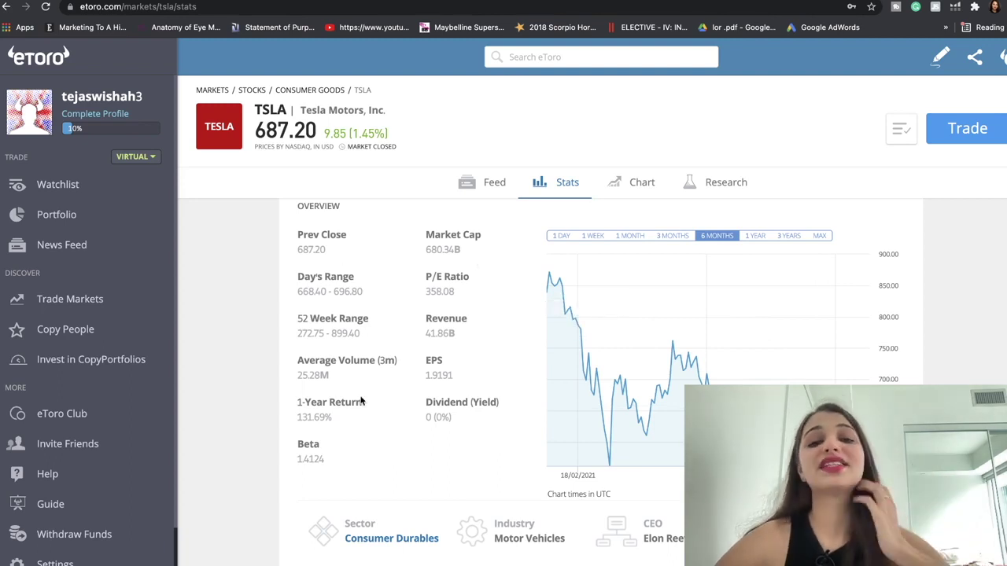
{"action": "scroll", "coordinate": [362, 399], "scroll_direction": "down", "scroll_amount": 2}
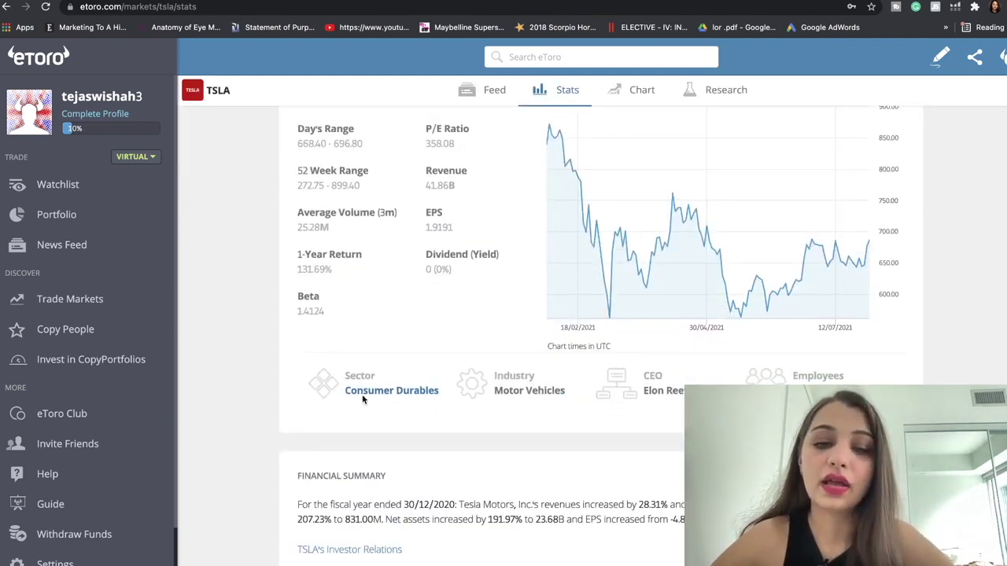
{"action": "scroll", "coordinate": [377, 382], "scroll_direction": "up", "scroll_amount": 3}
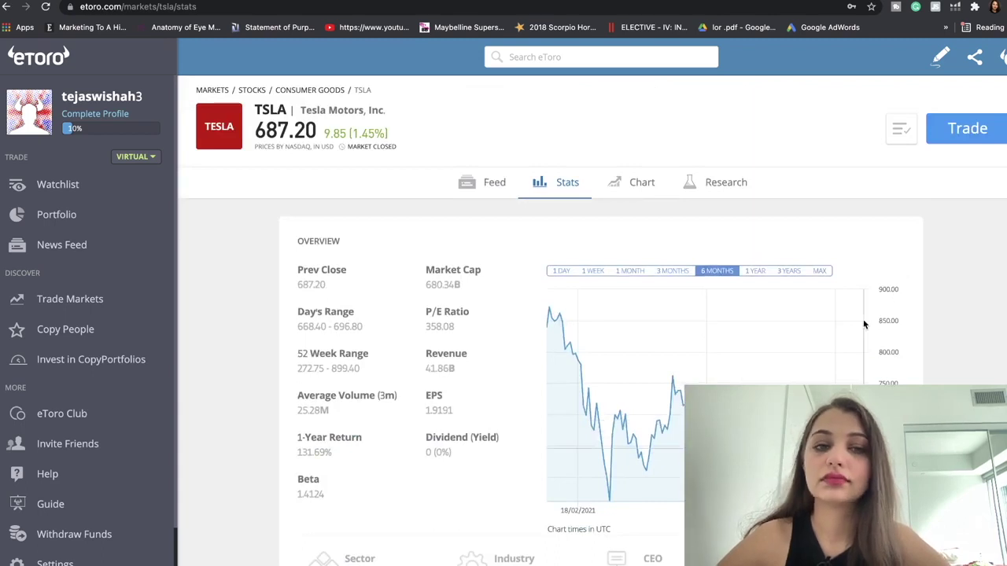
{"action": "left_click", "coordinate": [634, 189]}
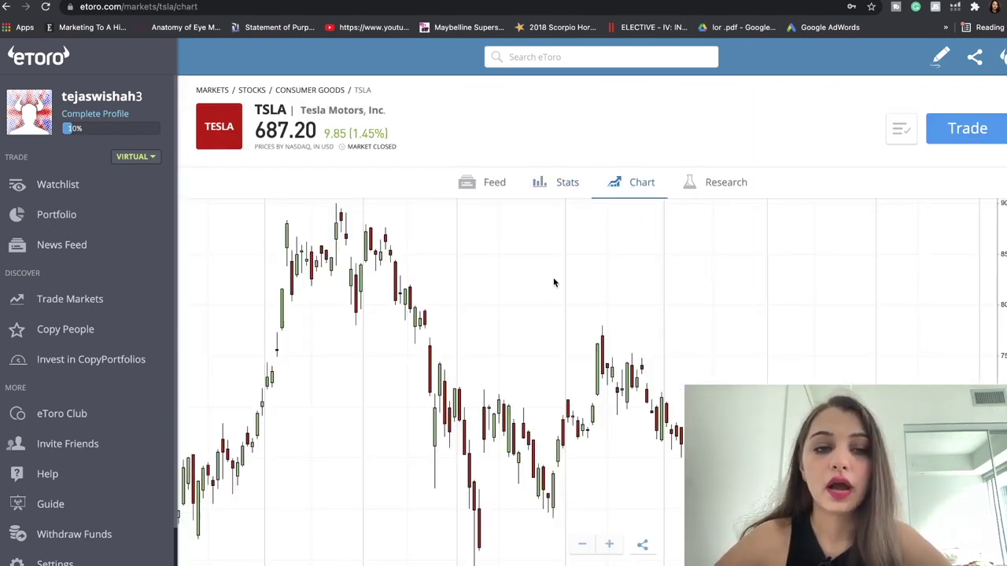
{"action": "scroll", "coordinate": [553, 282], "scroll_direction": "down", "scroll_amount": 3}
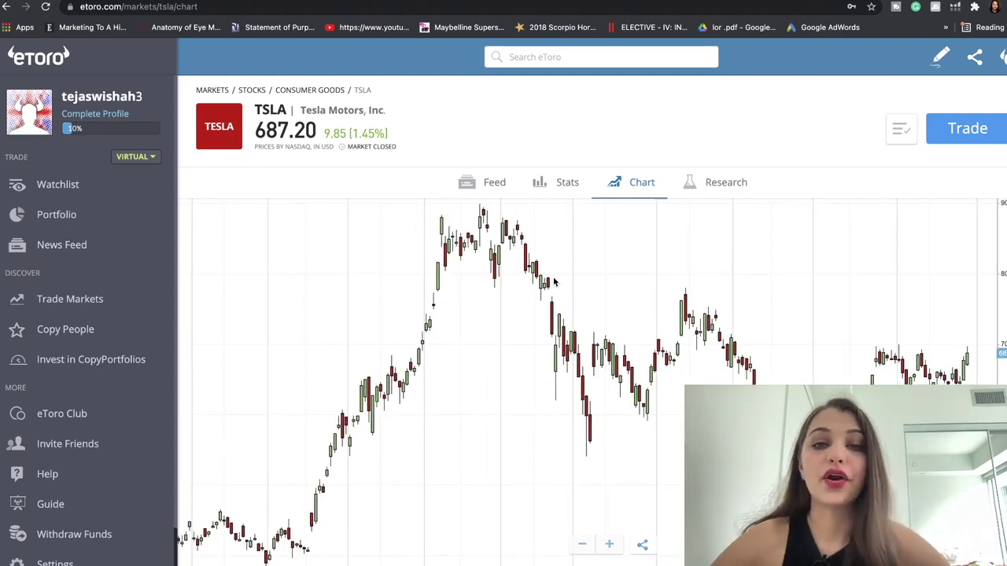
{"action": "left_click", "coordinate": [979, 137]}
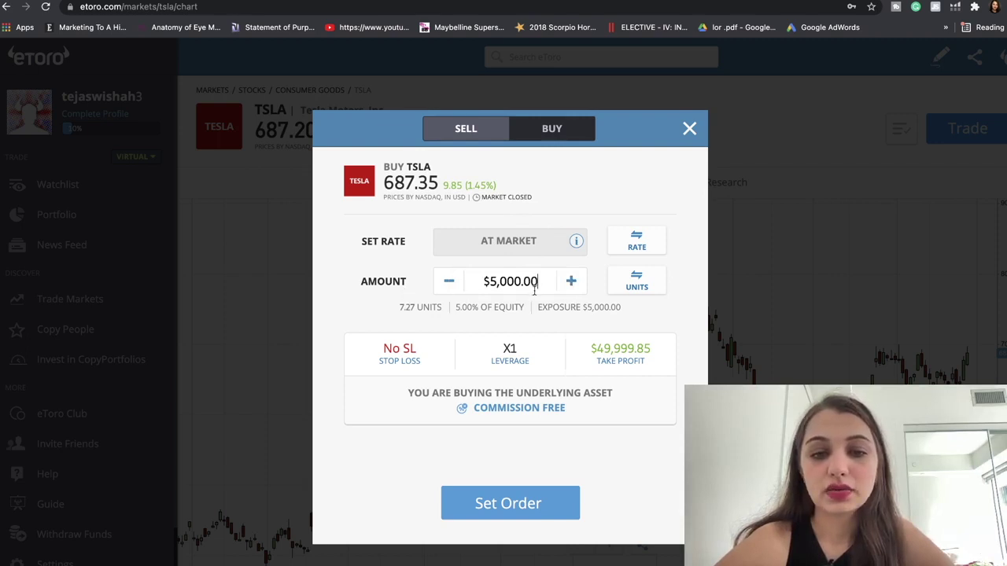
Step: Replace the Tesla buy amount with $500 and set the order
{"action": "left_click", "coordinate": [534, 289]}
{"action": "type", "text": "500"}
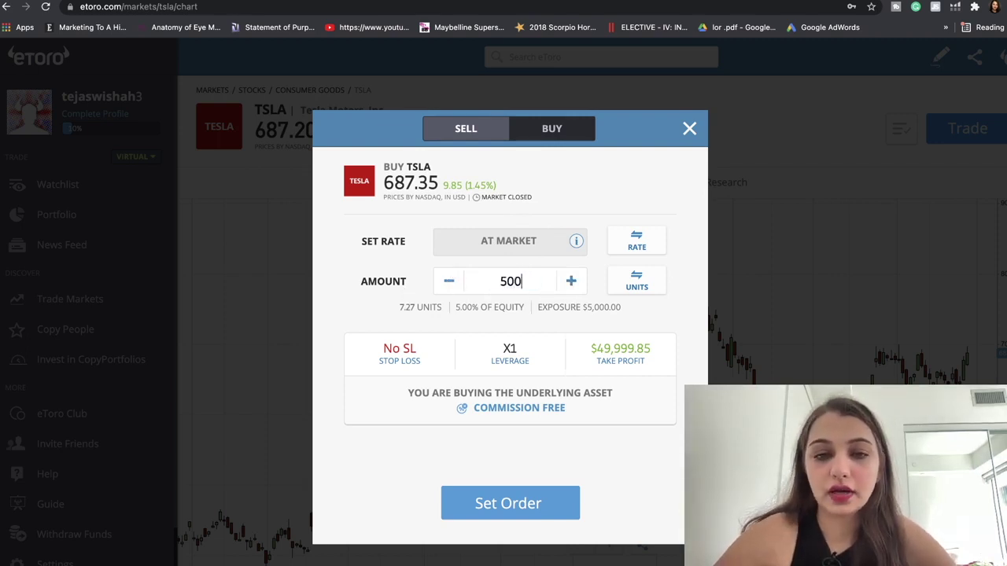
{"action": "left_click", "coordinate": [324, 290]}
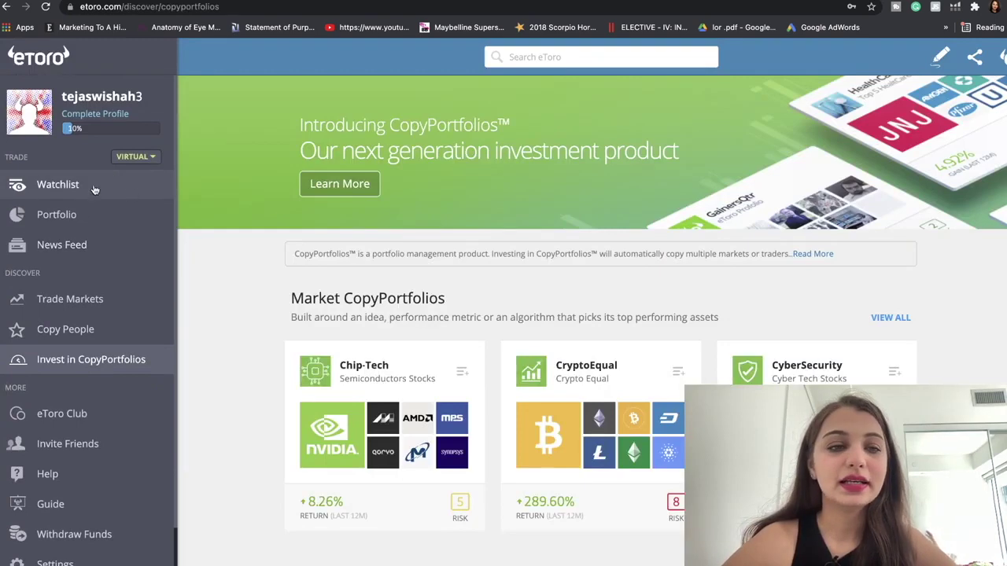
Step: Show the watchlist with Tesla, Nio, Amazon and other tracked markets
{"action": "left_click", "coordinate": [93, 189]}
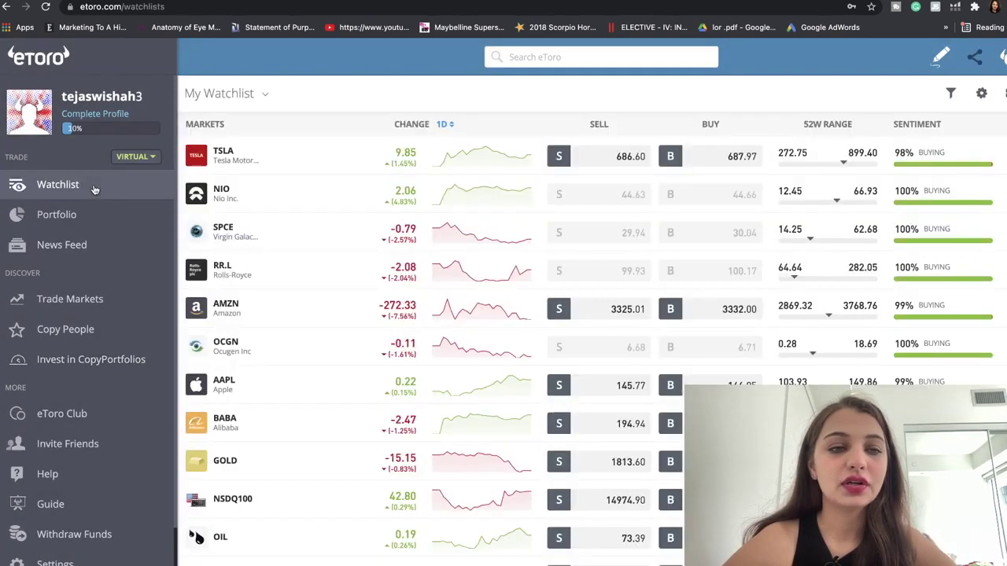